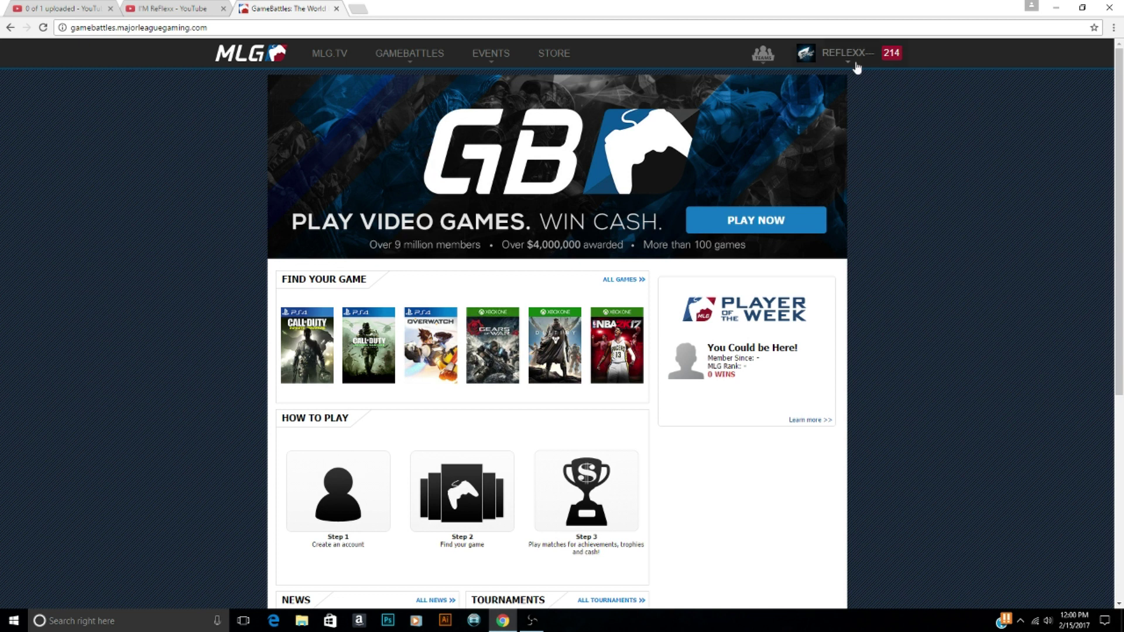
# Step: Show the account's team list with its Doubles, Singles and Team entries
pyautogui.click(764, 55)
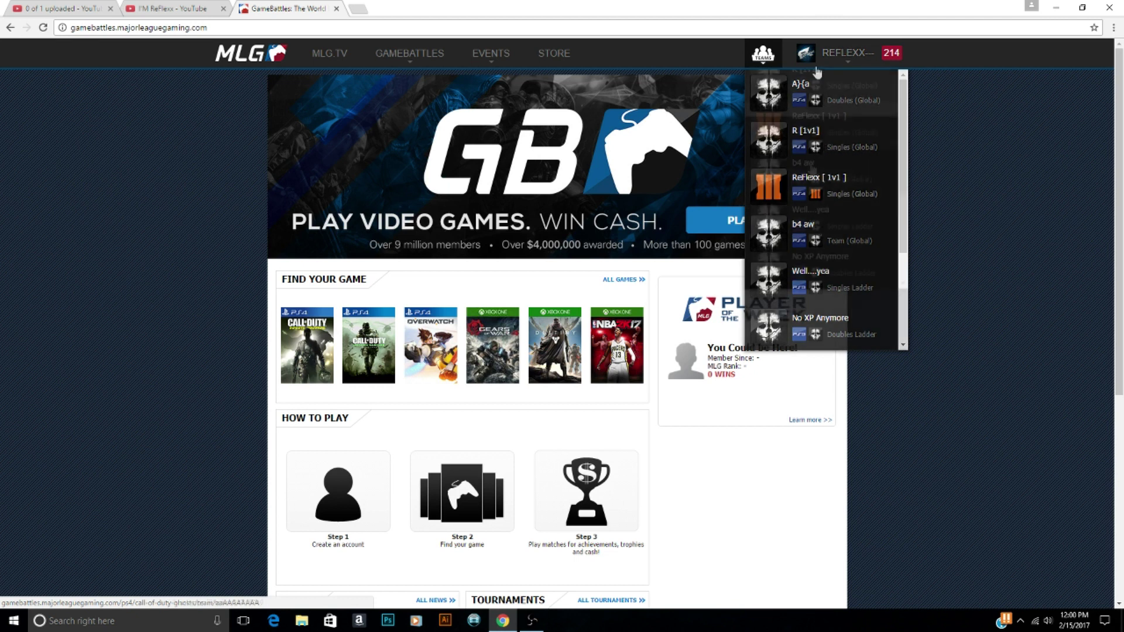
# Step: Close the teams list, go to Tickets & Escalations and scroll through the closed tickets
pyautogui.click(777, 53)
pyautogui.click(778, 51)
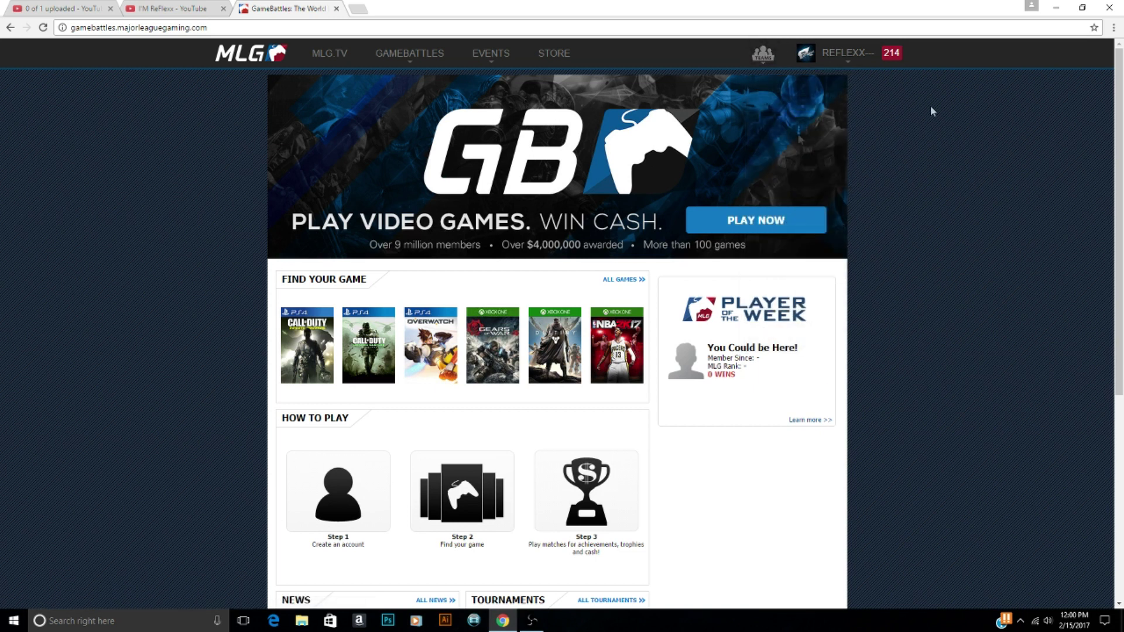
pyautogui.moveTo(889, 57)
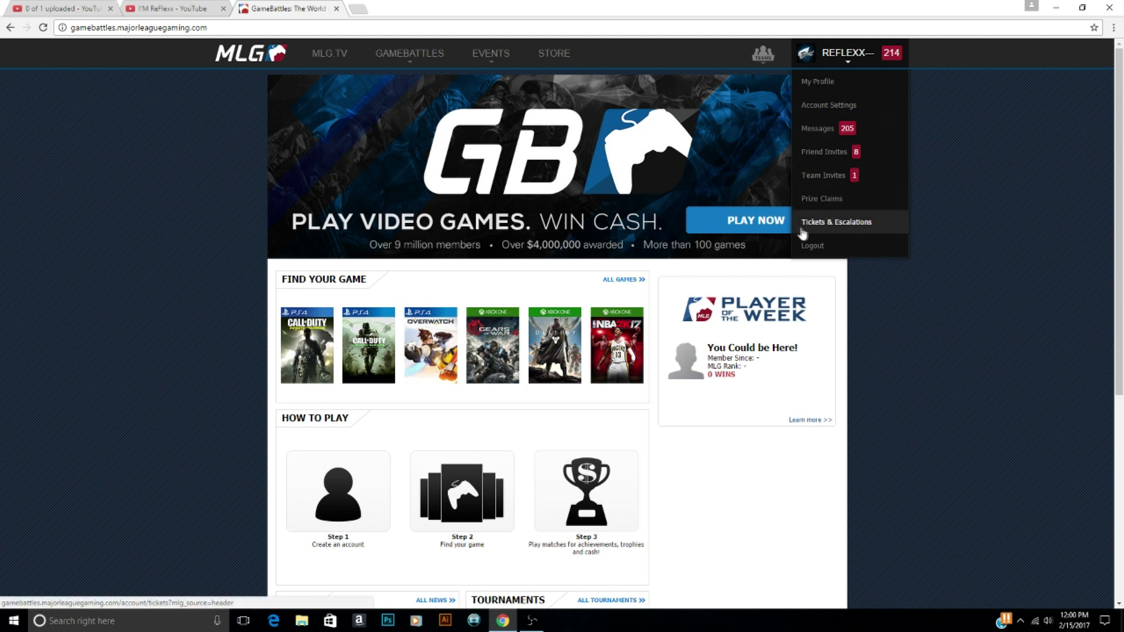
pyautogui.click(828, 229)
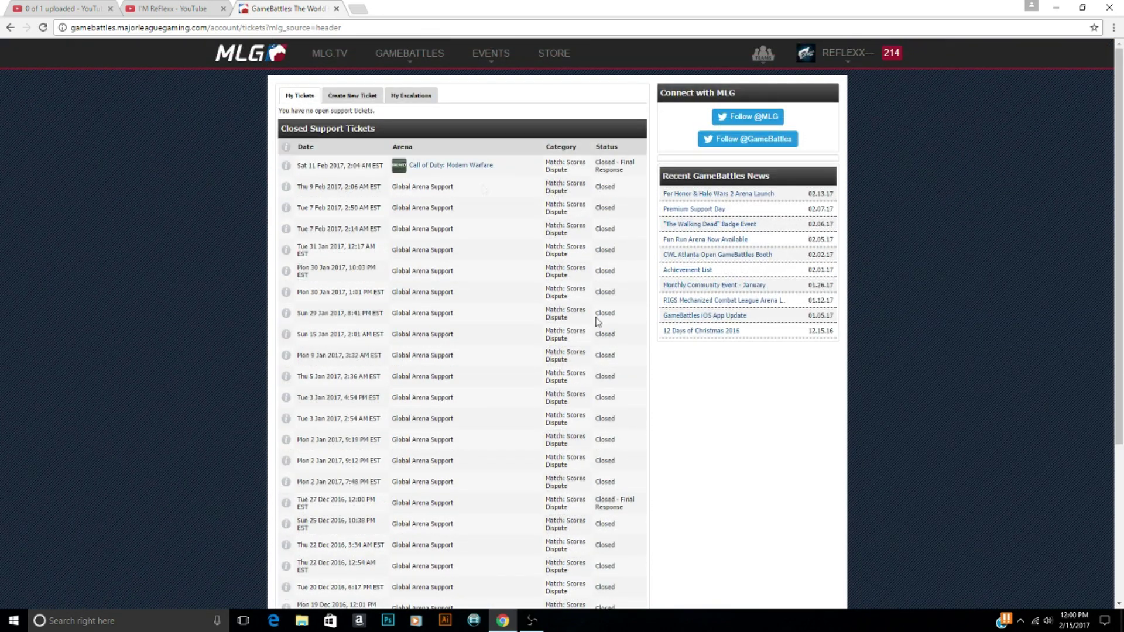
pyautogui.scroll(-3, 519, 383)
pyautogui.scroll(-1, 515, 382)
pyautogui.scroll(4, 515, 382)
# Step: Start a Create New Ticket form and show the Step 1 category choices
pyautogui.click(347, 97)
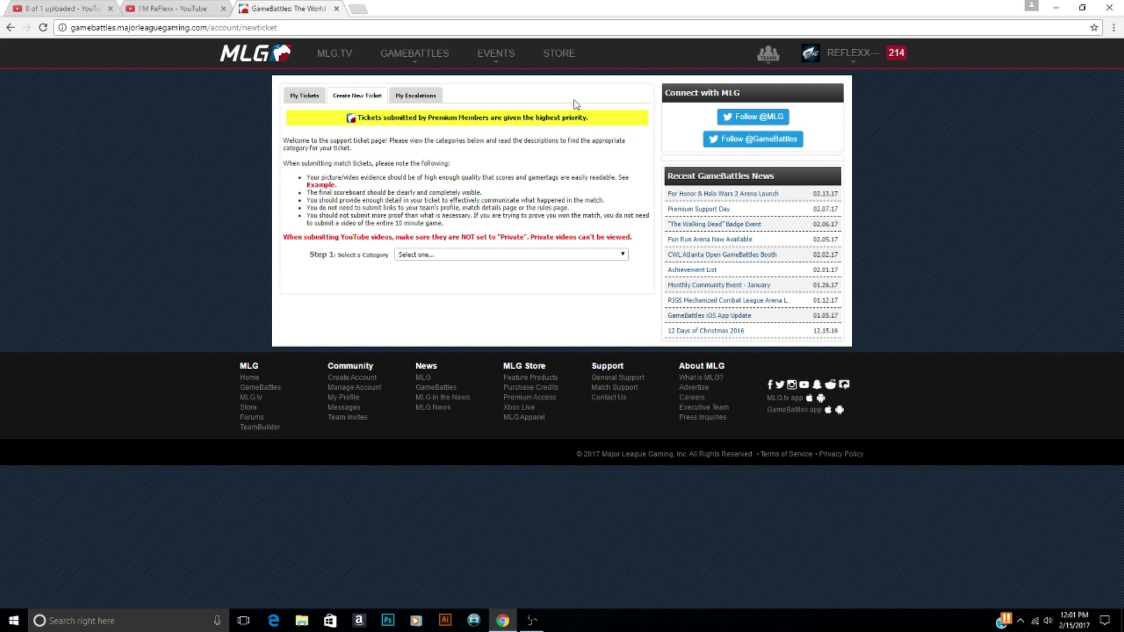
pyautogui.click(623, 260)
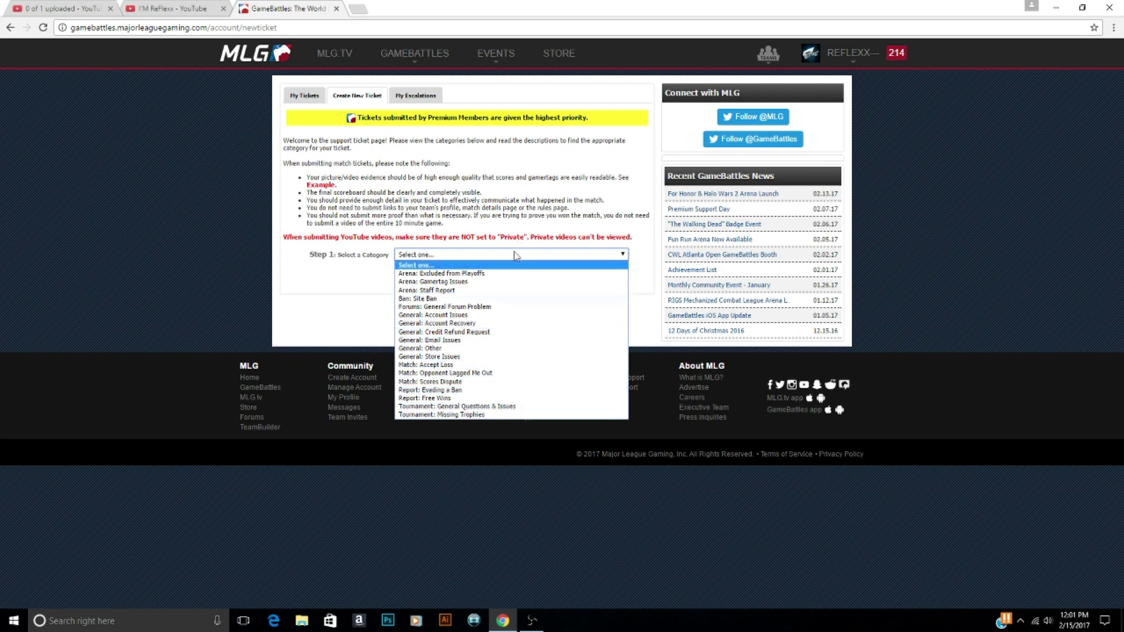
pyautogui.click(351, 275)
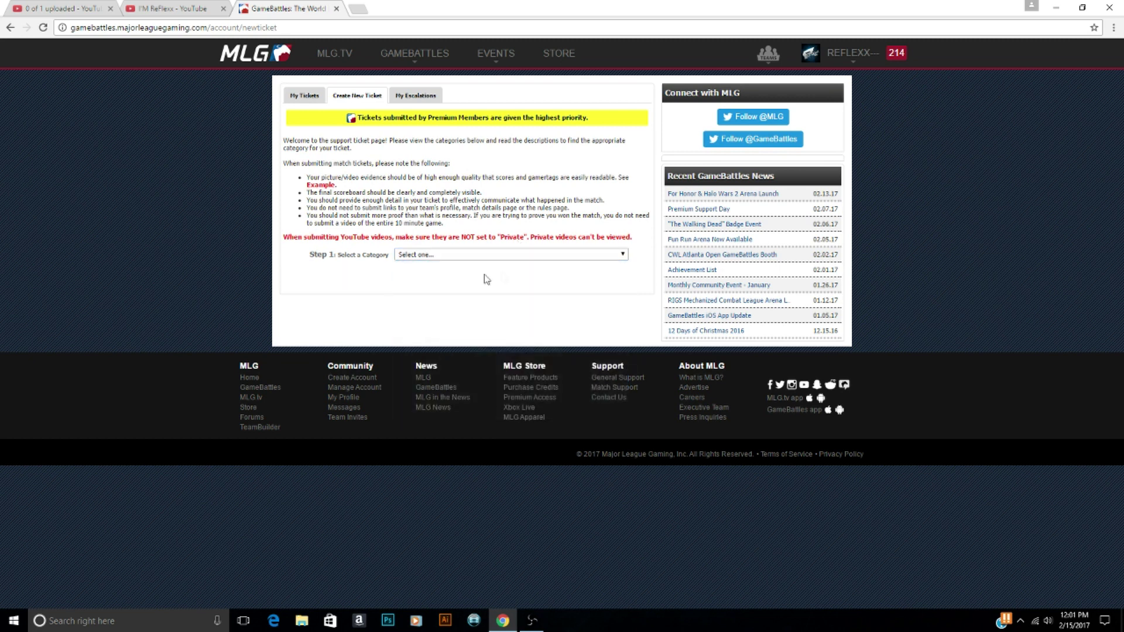
pyautogui.click(500, 255)
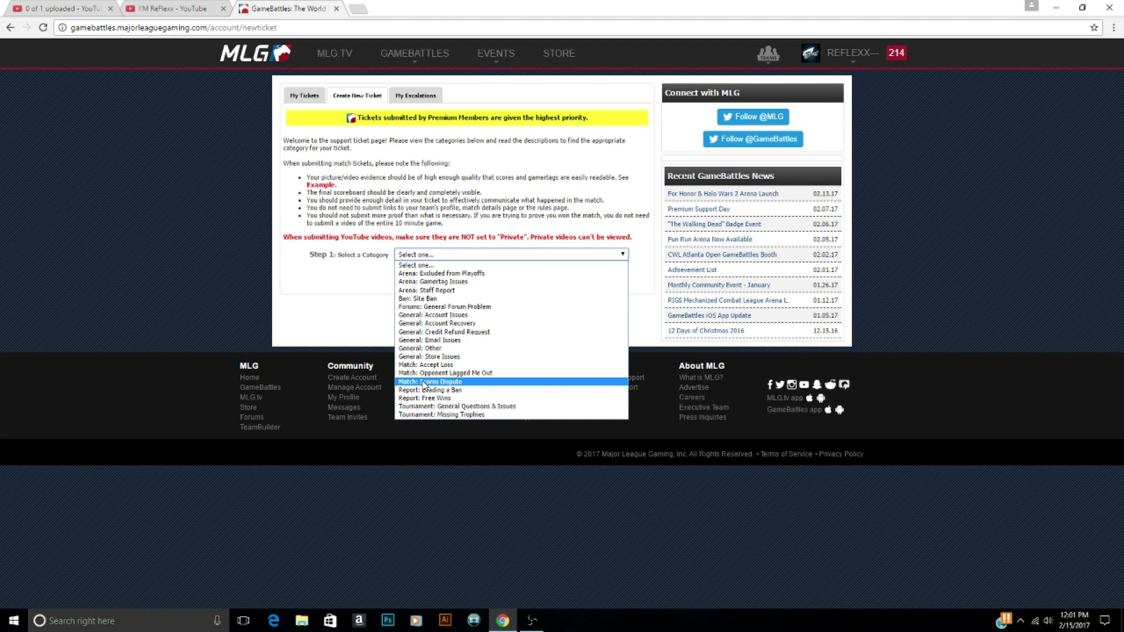
# Step: Set the ticket category to General: Other
pyautogui.click(438, 349)
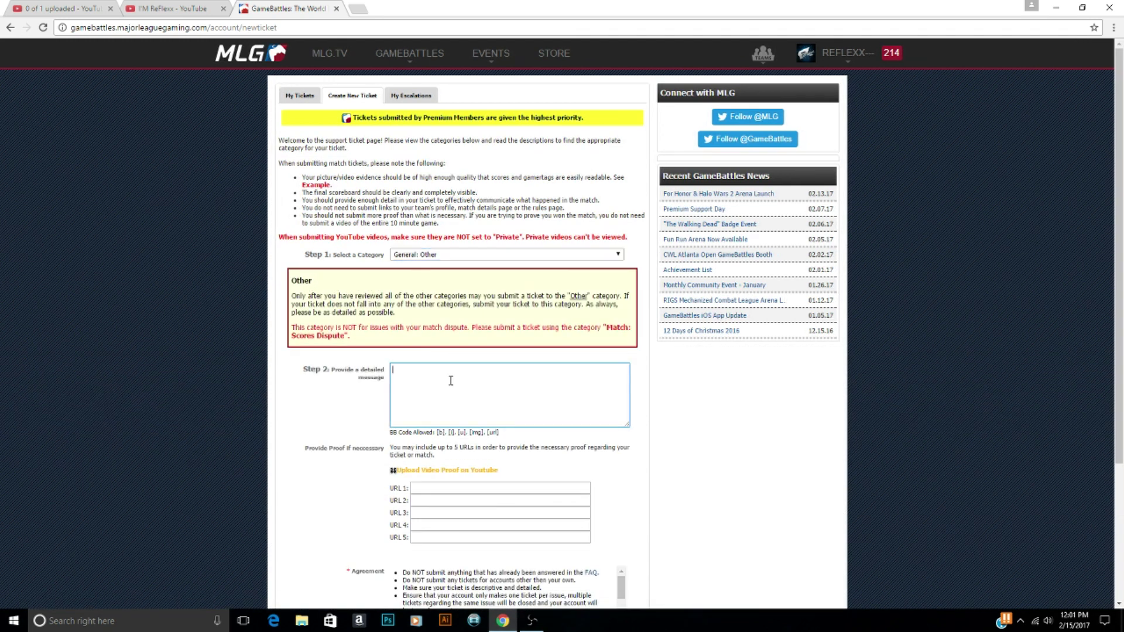
pyautogui.scroll(-2, 517, 440)
pyautogui.scroll(1, 517, 439)
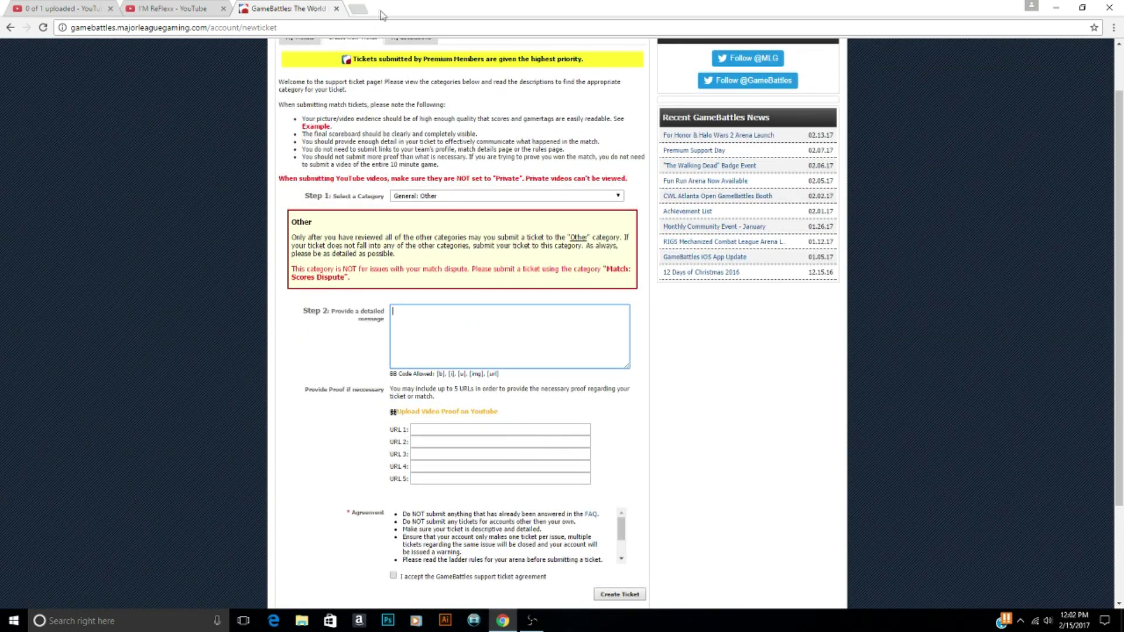
# Step: Write the message 'We won first map 6-0 then second map 65, All proof in (url1)' and open a new tab
pyautogui.click(434, 328)
pyautogui.write('We won first map 6-0 then second map 65')
pyautogui.write(',')
pyautogui.write('All proof in ')
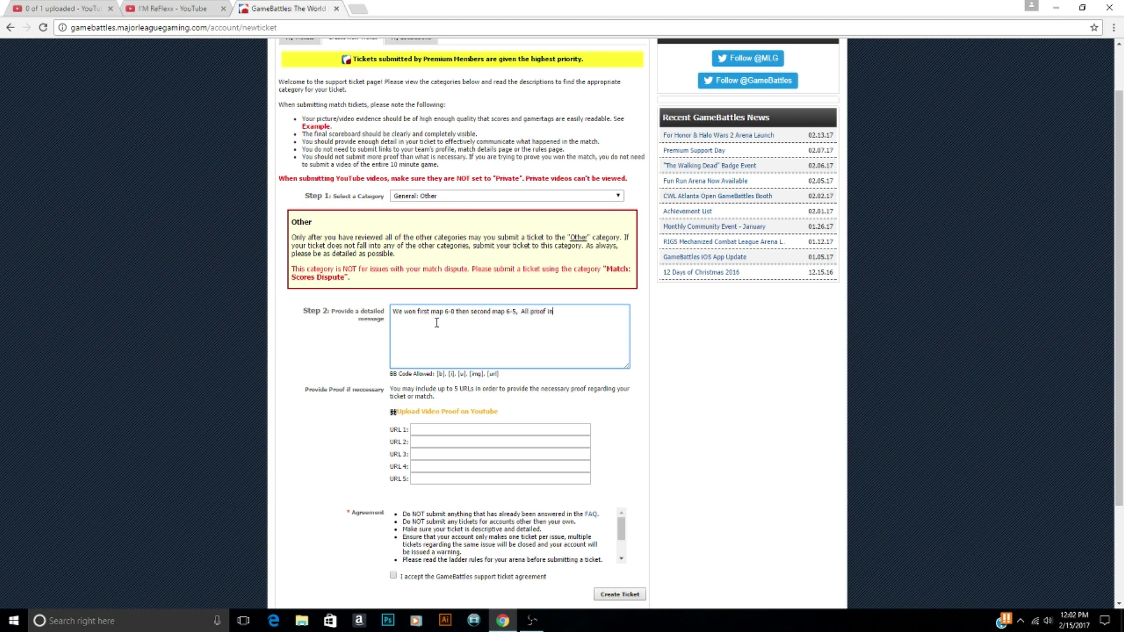
pyautogui.write('(url1)')
pyautogui.click(363, 10)
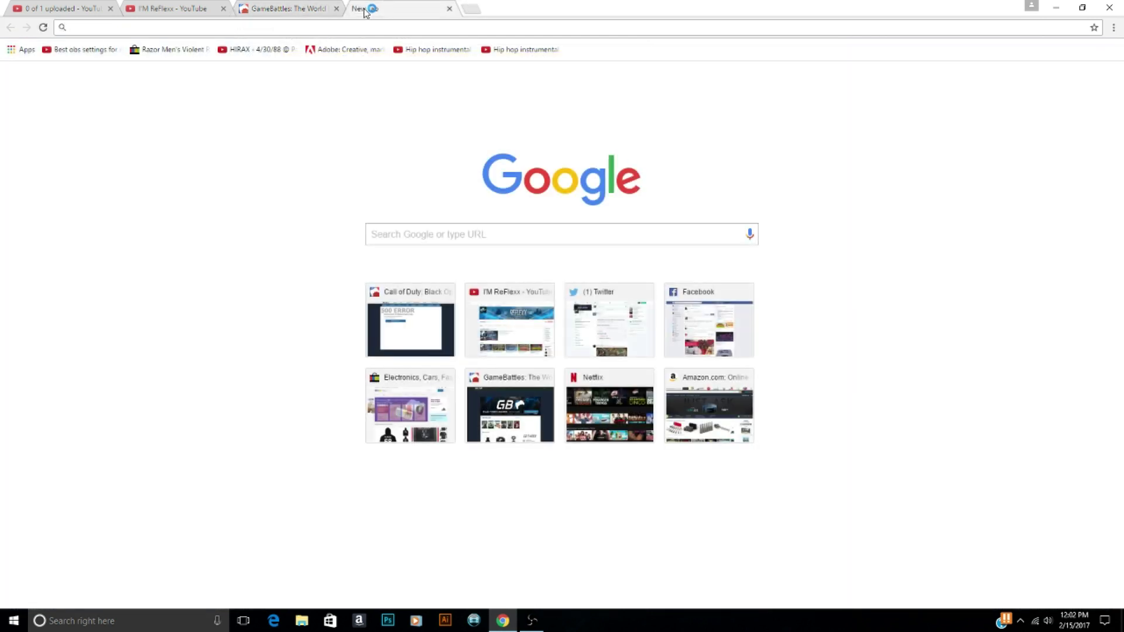
# Step: Go to your YouTube channel and mute the computer's sound
pyautogui.click(537, 322)
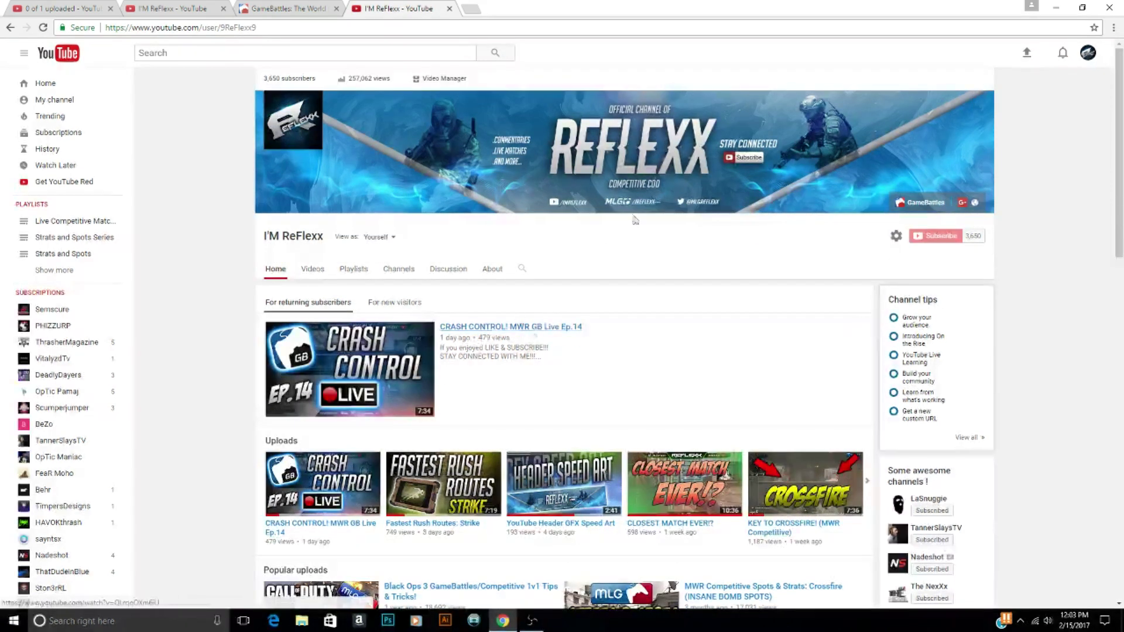
pyautogui.click(1048, 621)
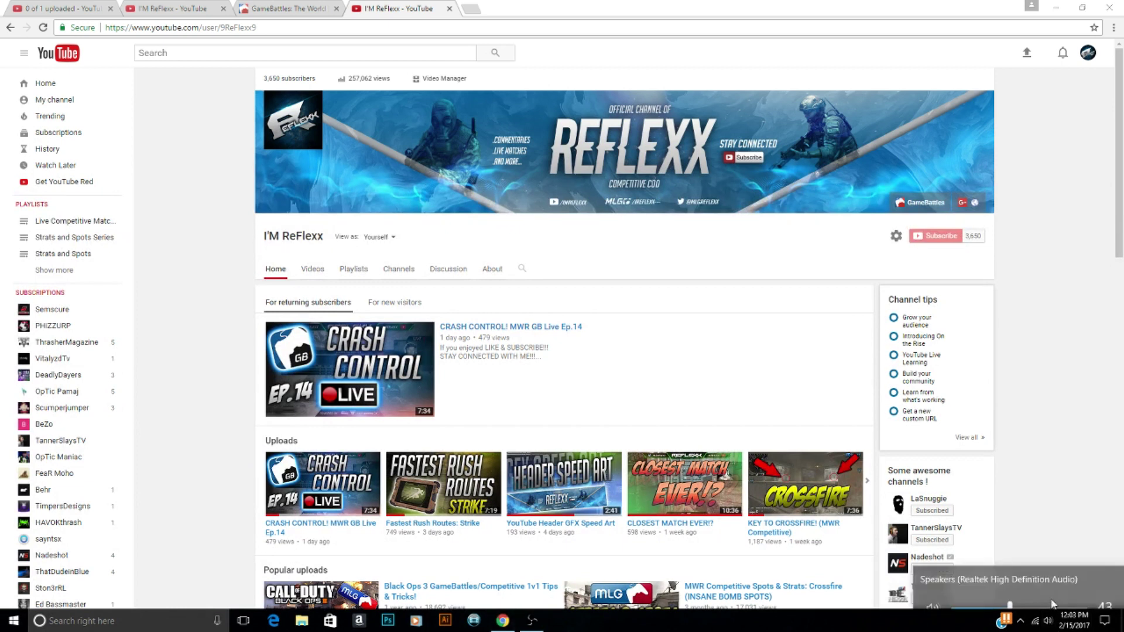
pyautogui.click(933, 593)
pyautogui.click(1060, 495)
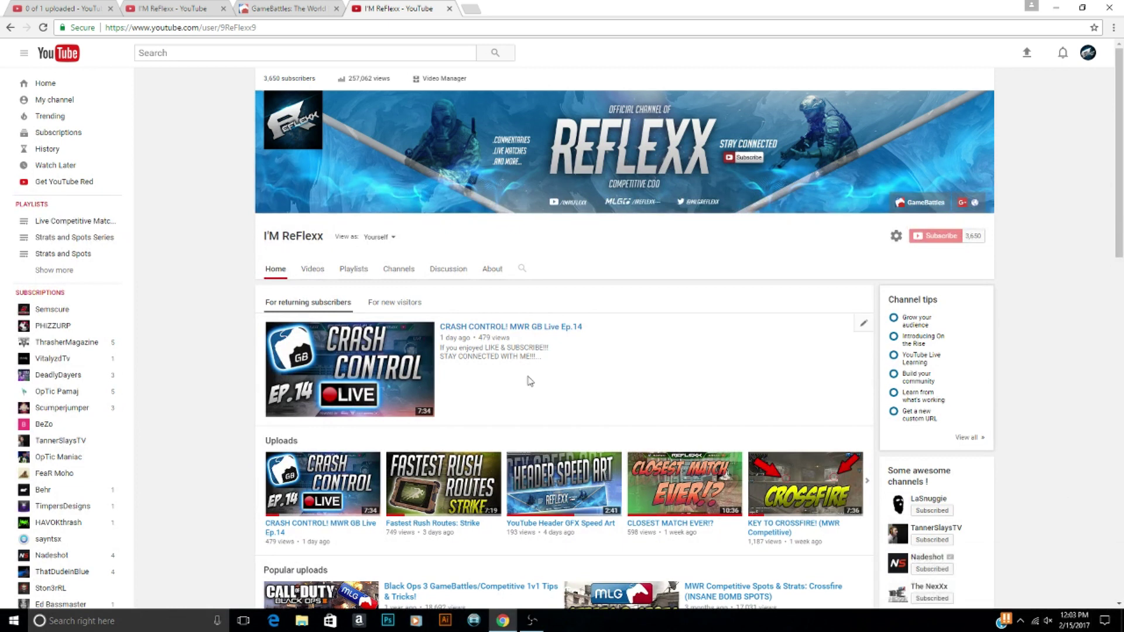
# Step: Open the CRASH CONTROL! MWR GB Live Ep.14 video and copy its URL
pyautogui.click(481, 328)
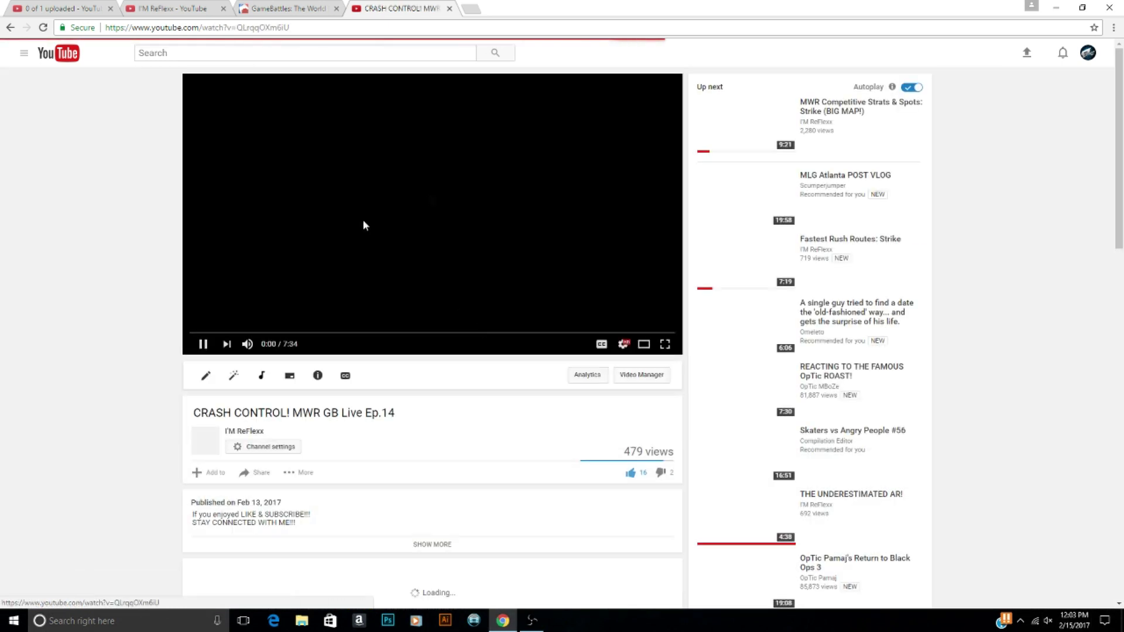
pyautogui.click(198, 28)
pyautogui.rightClick(198, 31)
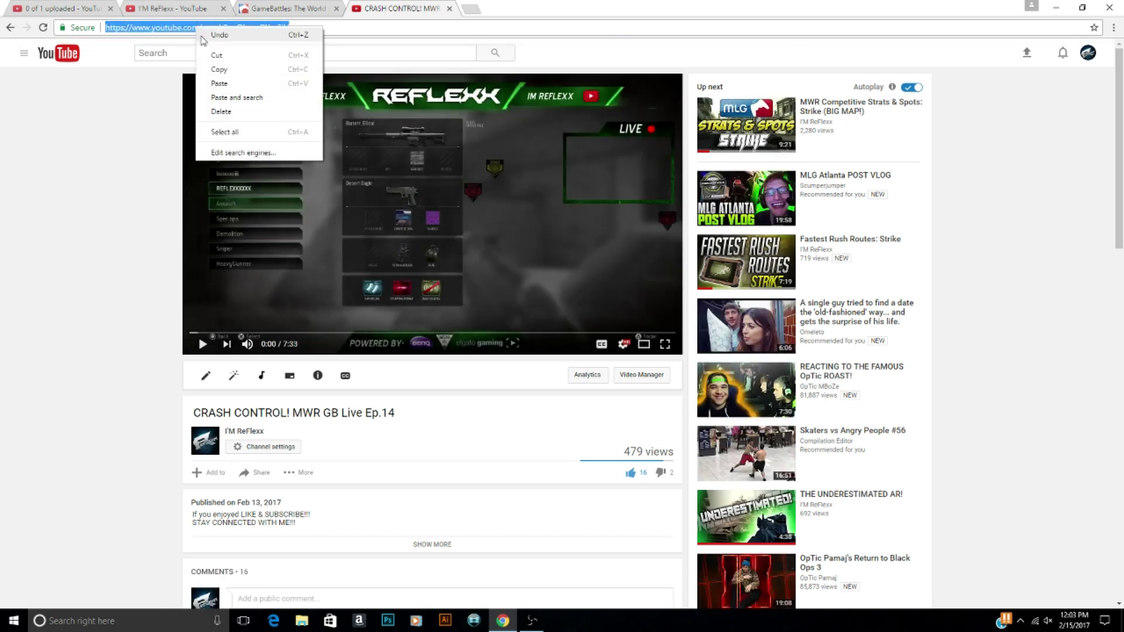
pyautogui.click(221, 70)
# Step: Paste the YouTube video link into the ticket's URL 1 field
pyautogui.click(287, 8)
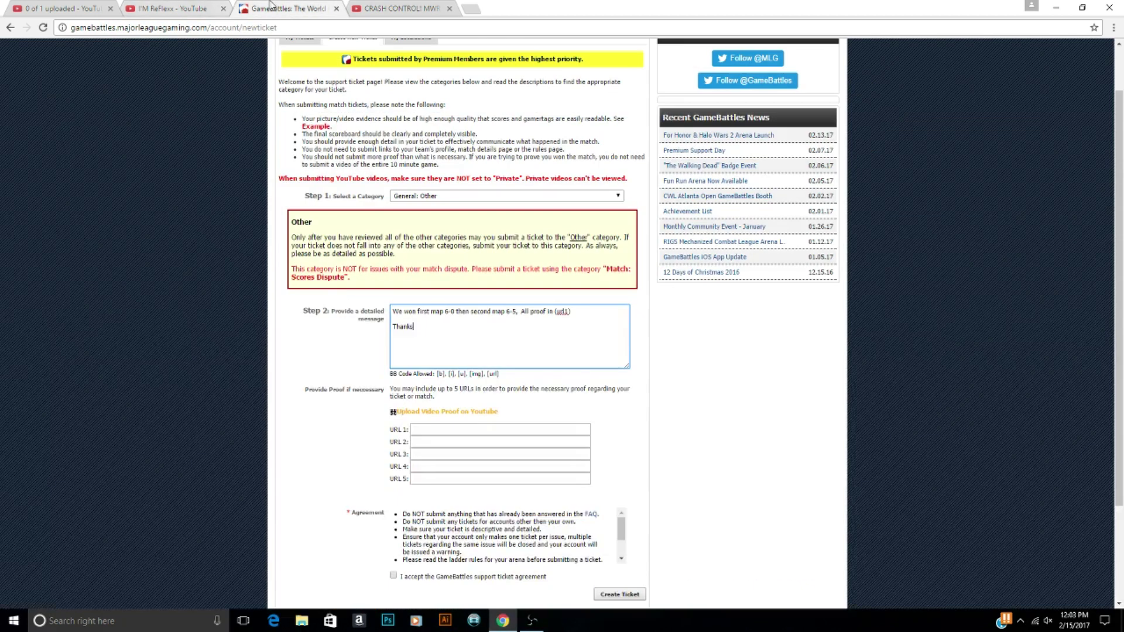
pyautogui.click(467, 430)
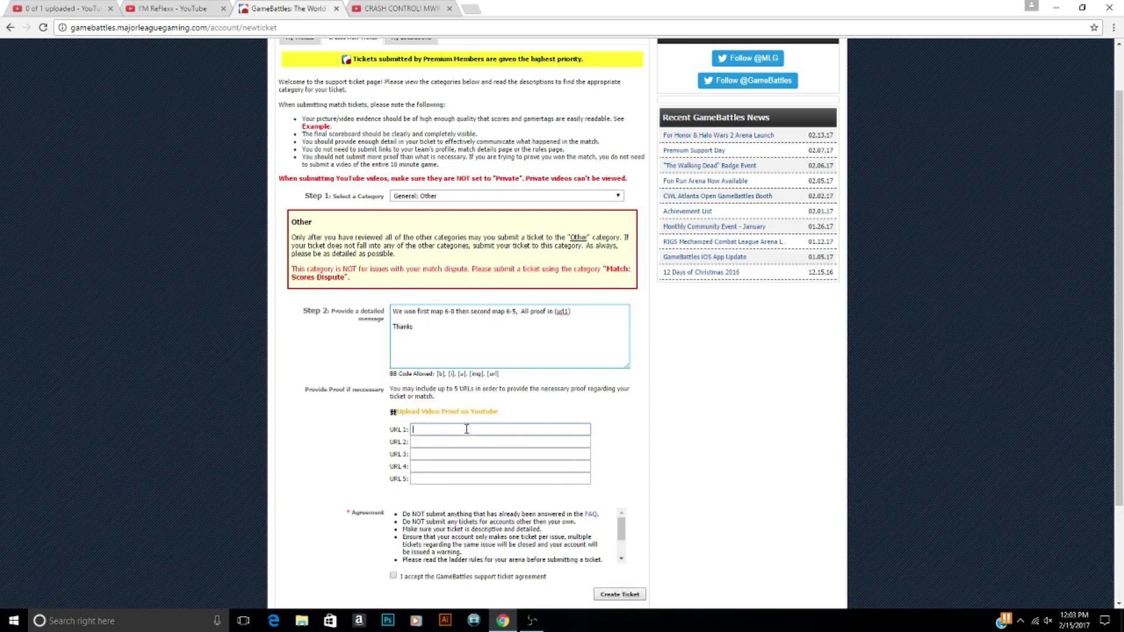
pyautogui.rightClick(466, 431)
pyautogui.click(503, 503)
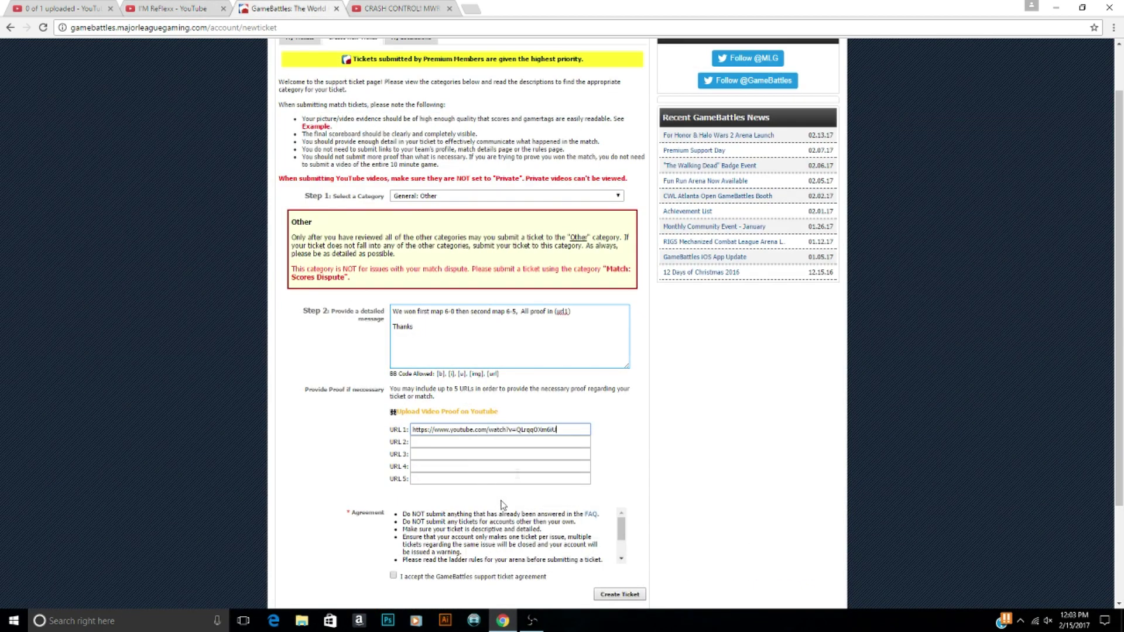
# Step: Accept the support ticket agreement and close the CRASH CONTROL video tab
pyautogui.click(394, 577)
pyautogui.click(372, 8)
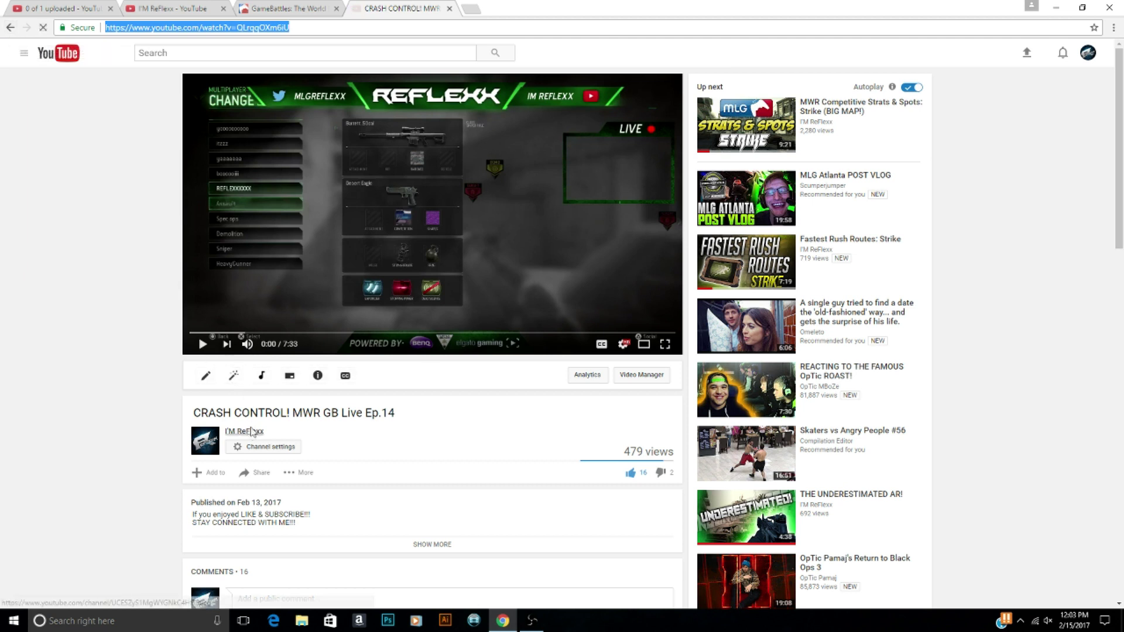
pyautogui.press('Return')
pyautogui.click(449, 8)
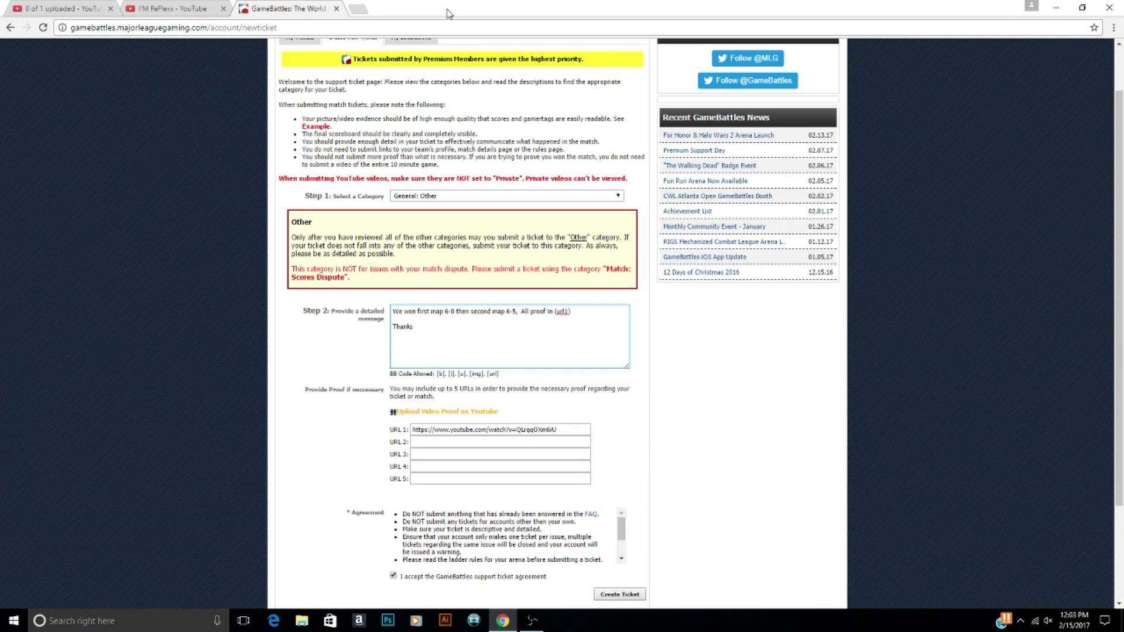
pyautogui.click(542, 623)
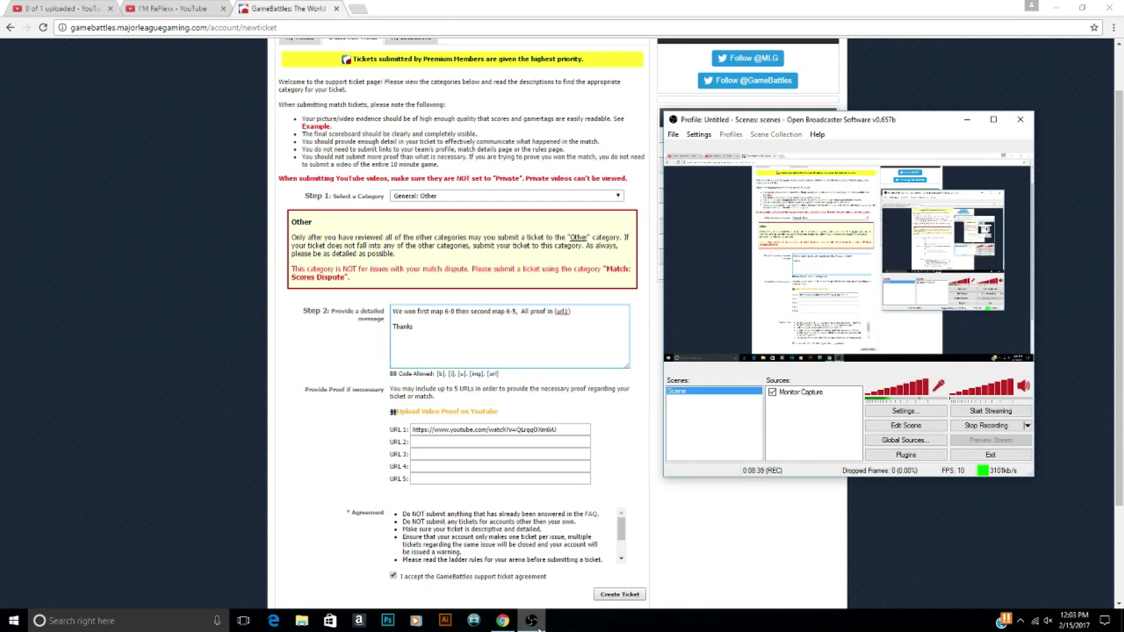
pyautogui.click(231, 404)
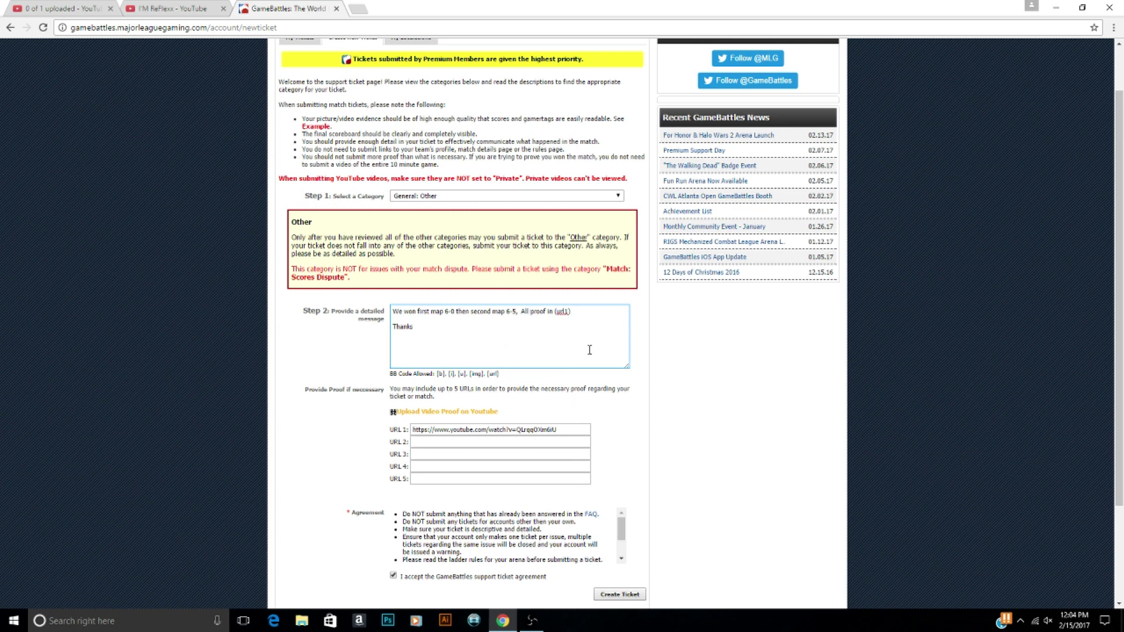
# Step: Switch the Step 1 category to Match: Accept Loss and check the Step 2 team list
pyautogui.click(550, 197)
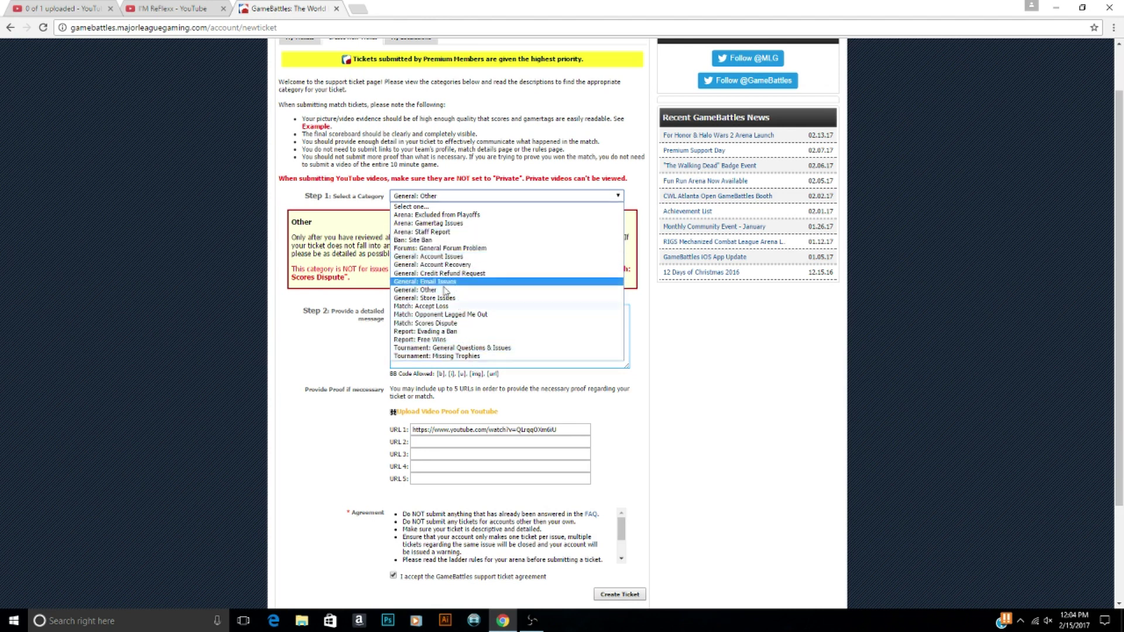
pyautogui.click(434, 307)
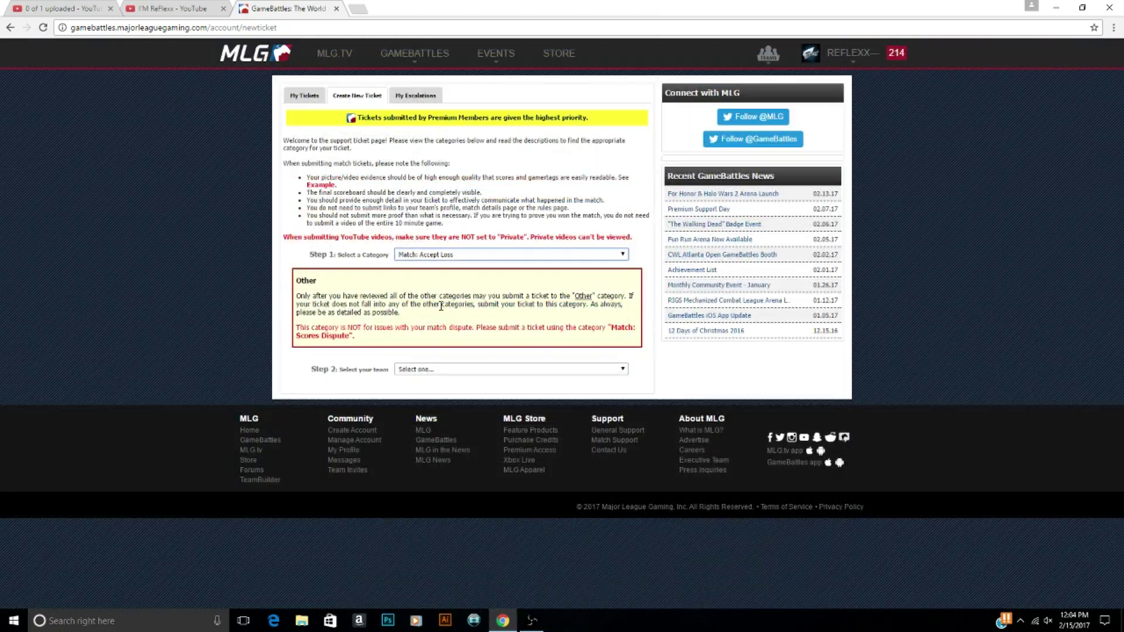
pyautogui.click(471, 380)
pyautogui.click(472, 379)
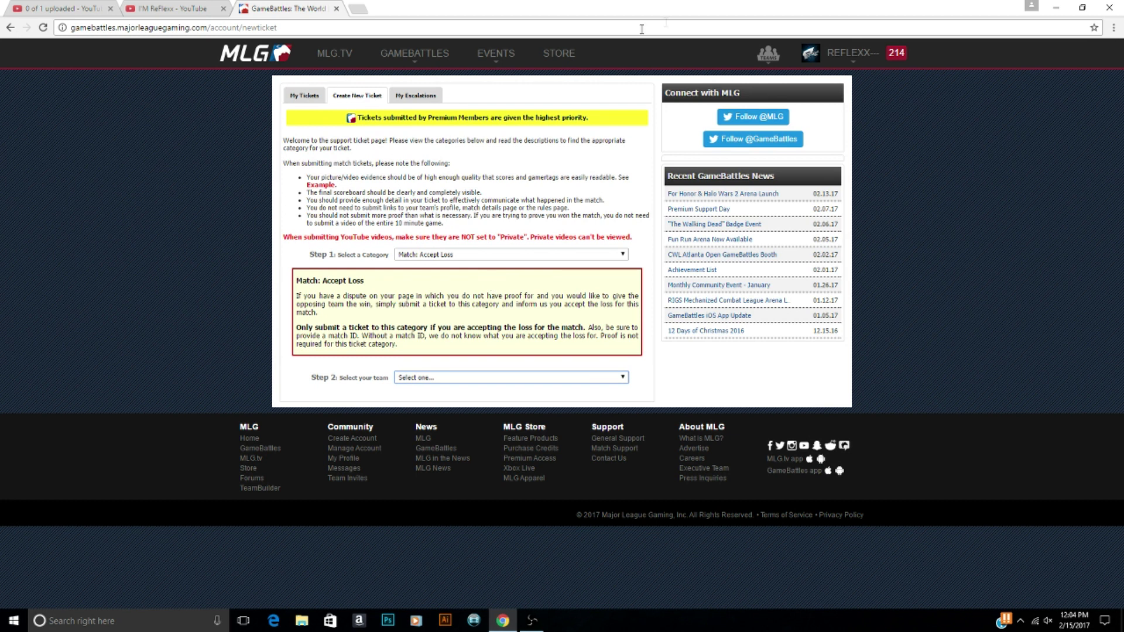
pyautogui.click(770, 57)
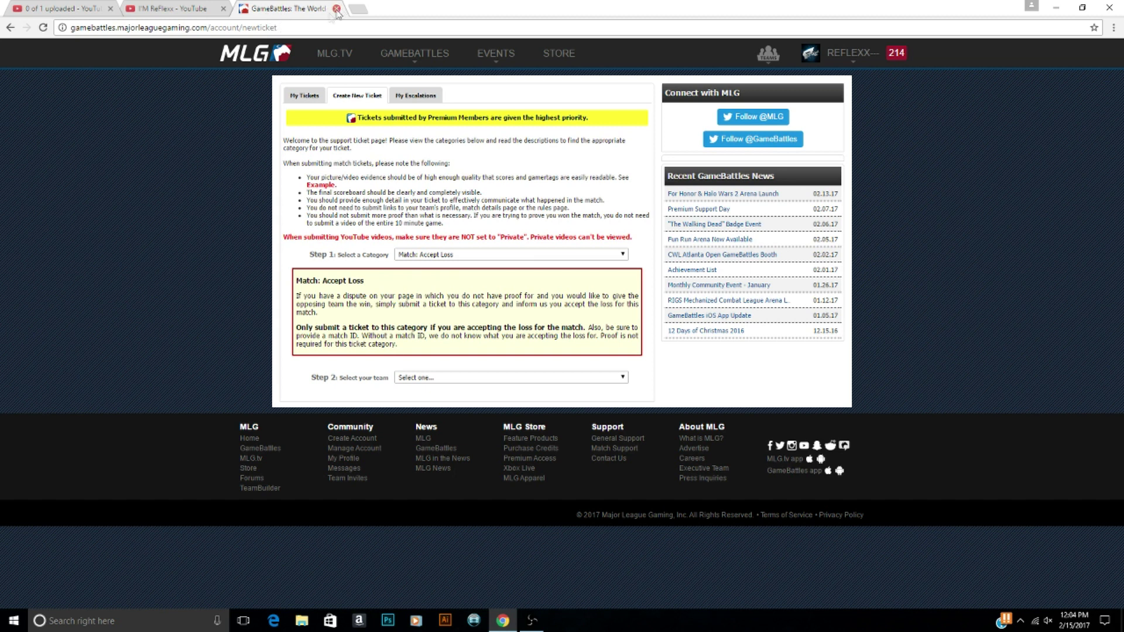
pyautogui.click(311, 26)
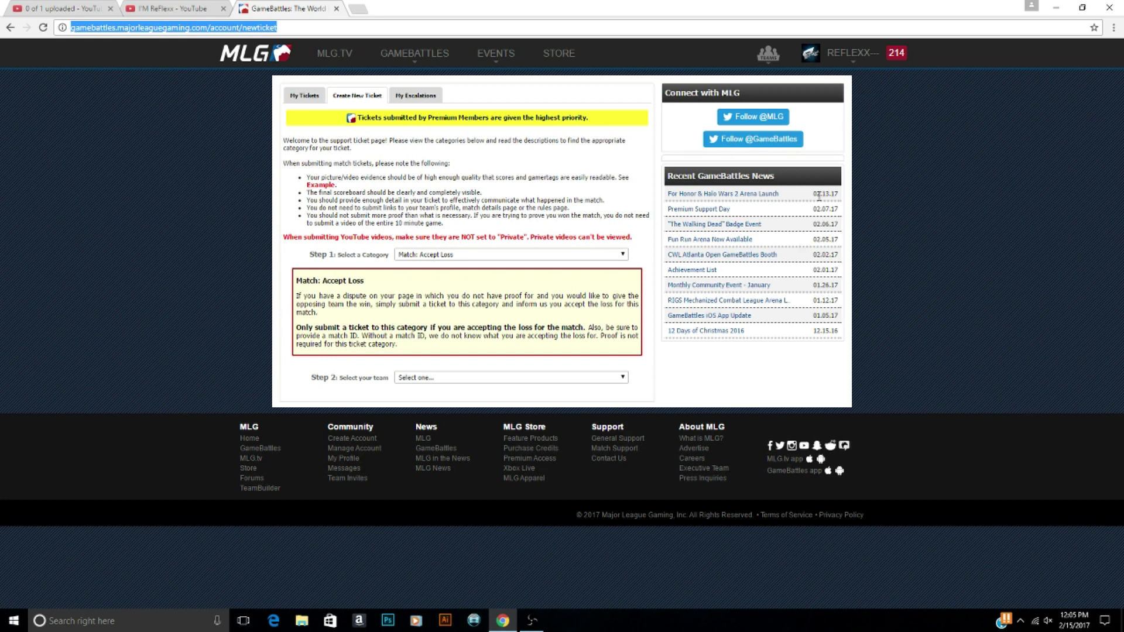
# Step: From Tickets & Escalations, review the Sat 11 Feb and Thu 9 Feb tickets, returning to the list
pyautogui.click(856, 65)
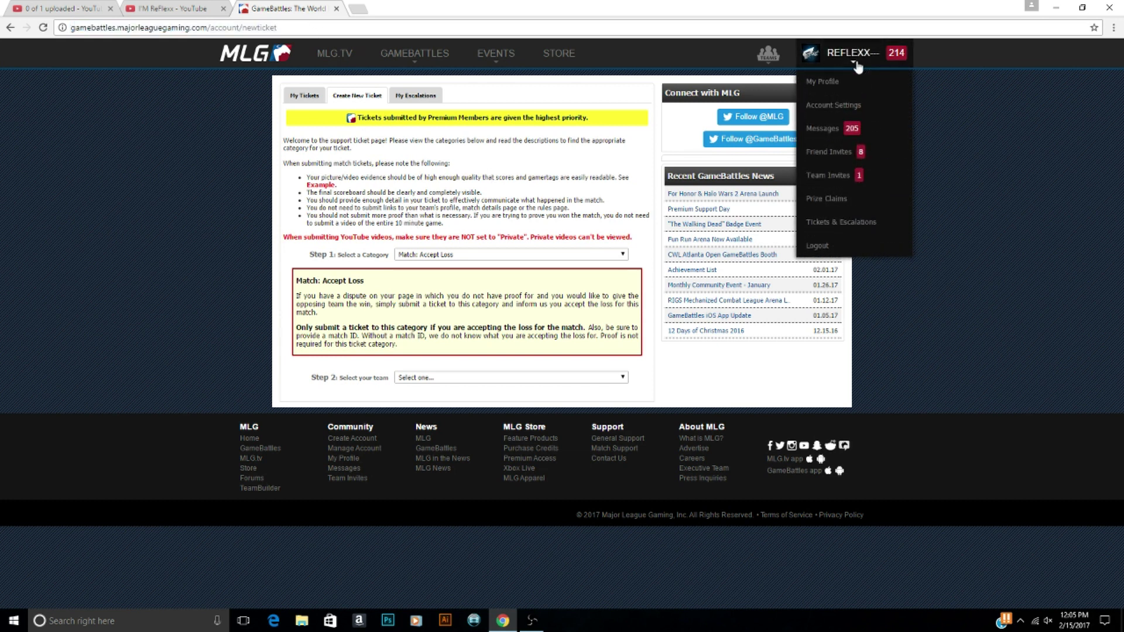
pyautogui.click(872, 222)
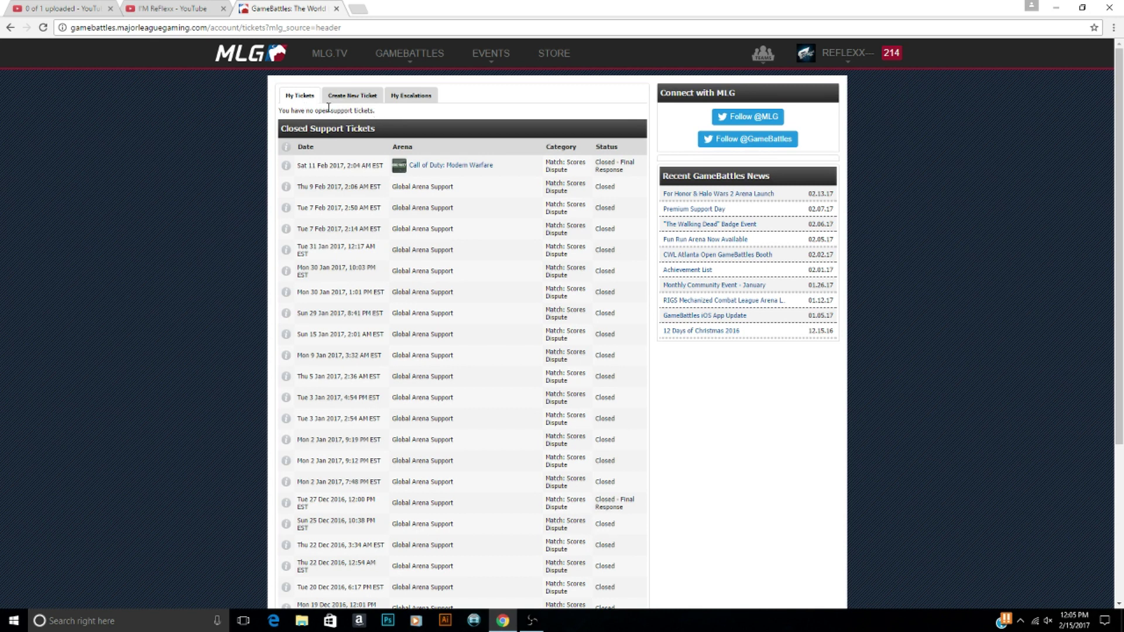
pyautogui.click(286, 168)
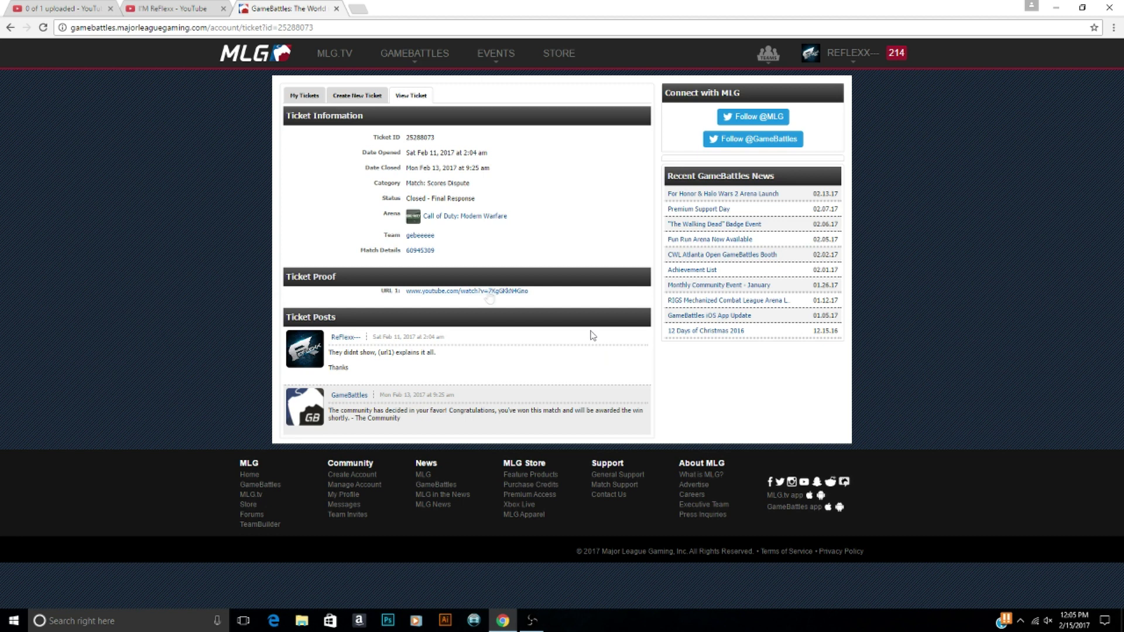
pyautogui.click(10, 29)
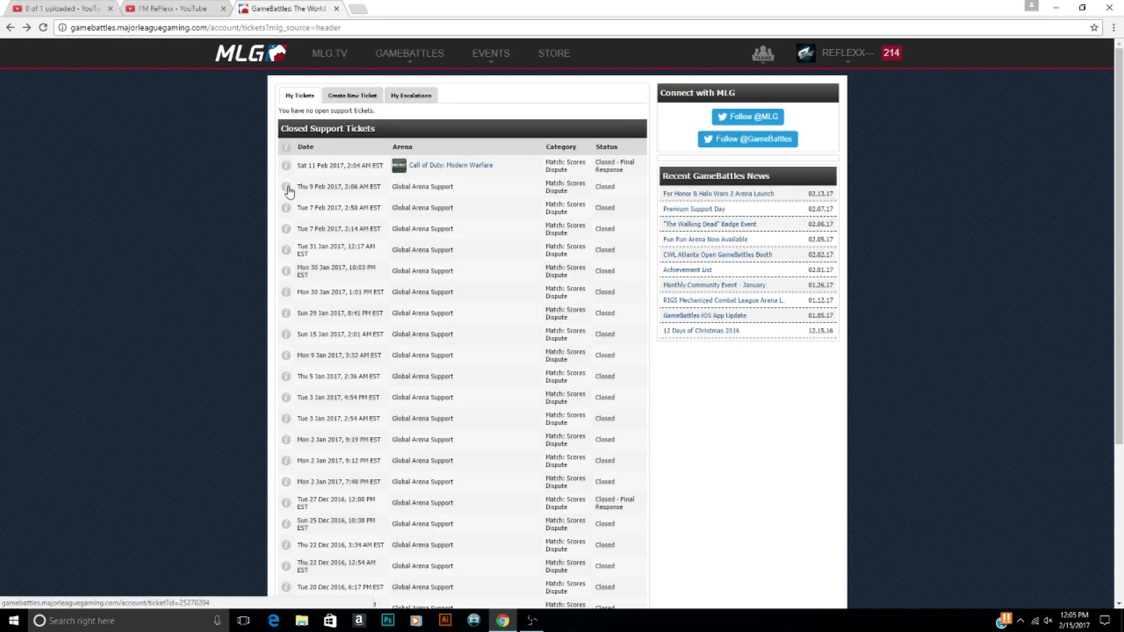
pyautogui.click(291, 186)
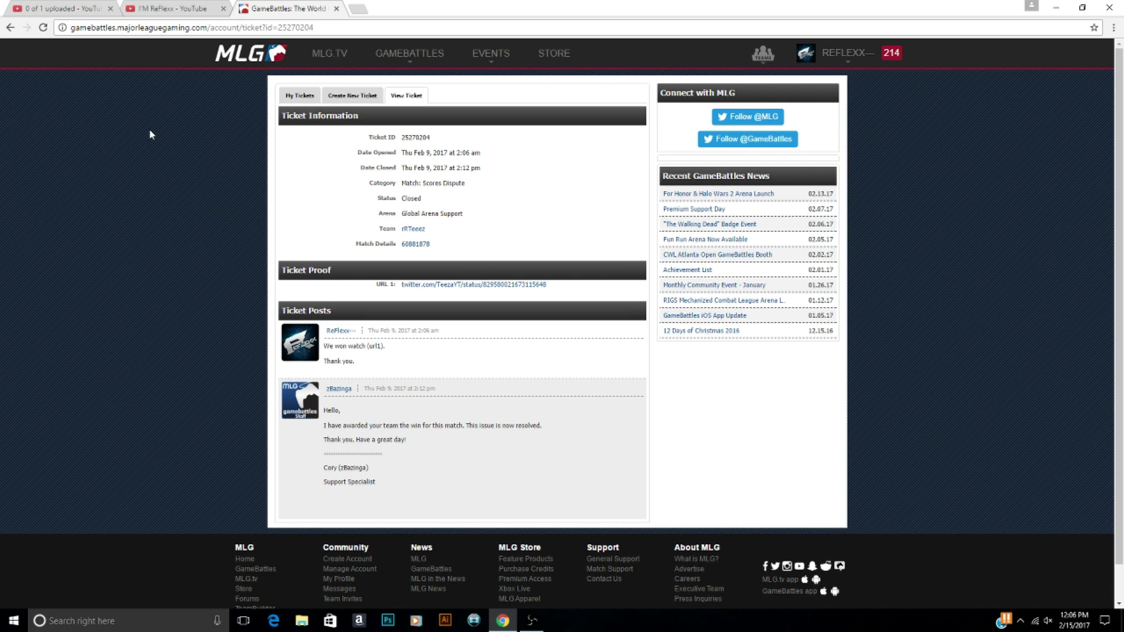
pyautogui.click(10, 28)
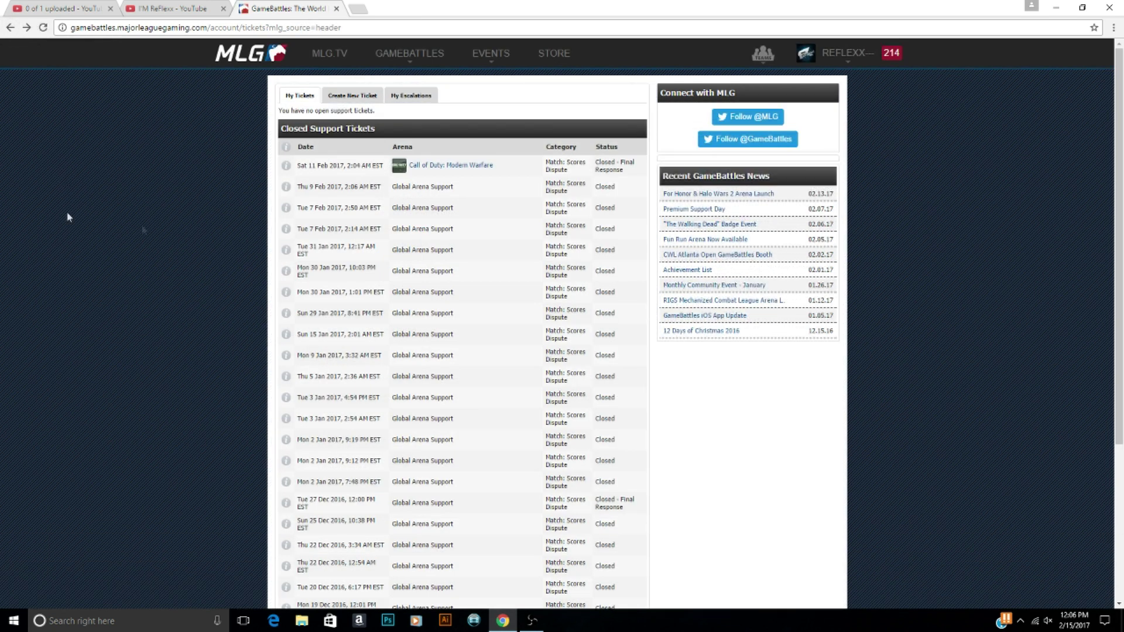